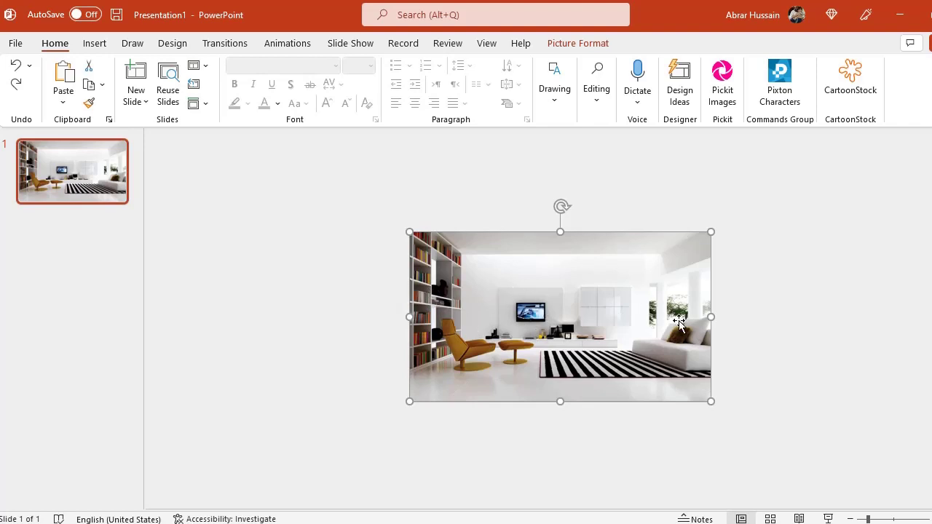
Duplicate slide 1's living-room photo slide and select the picture on the new slide 2.
left_click(76, 187)
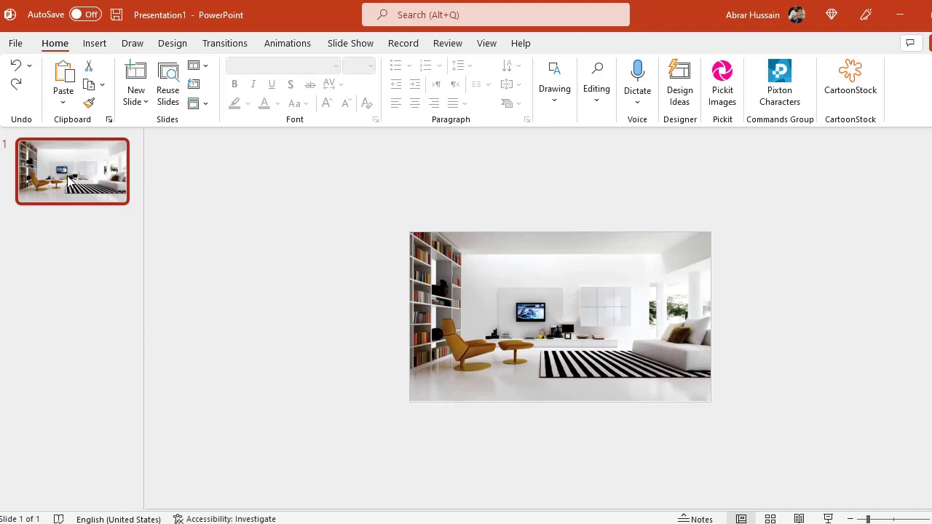
key("ctrl+d")
left_click(47, 172)
left_click(61, 242)
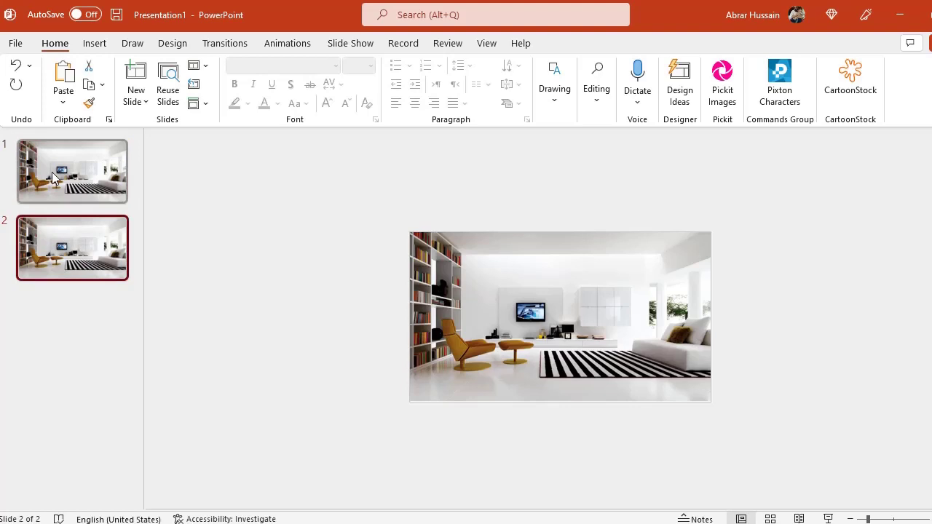
left_click(594, 298)
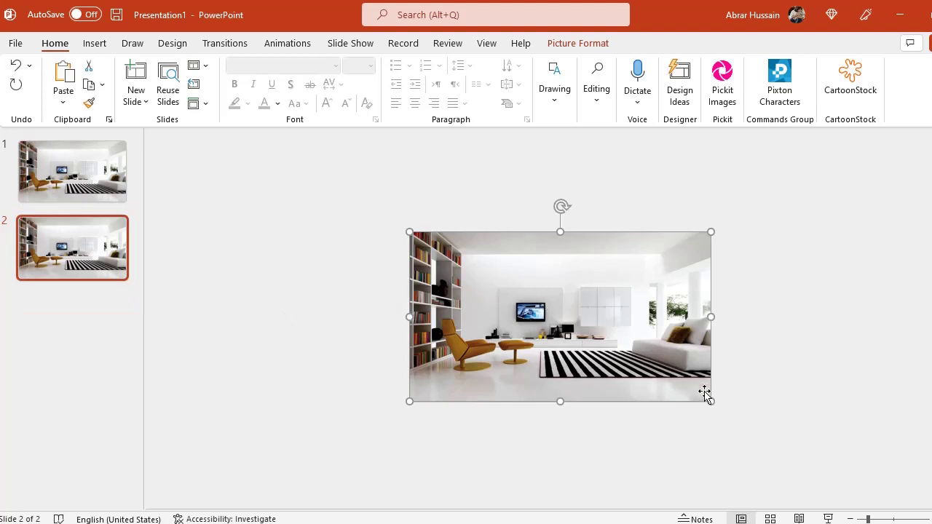
Enlarge slide 2's photo beyond the slide edges and shift it up-left onto the bookshelf, chair, TV and rug.
left_click_drag(609, 335, 815, 414)
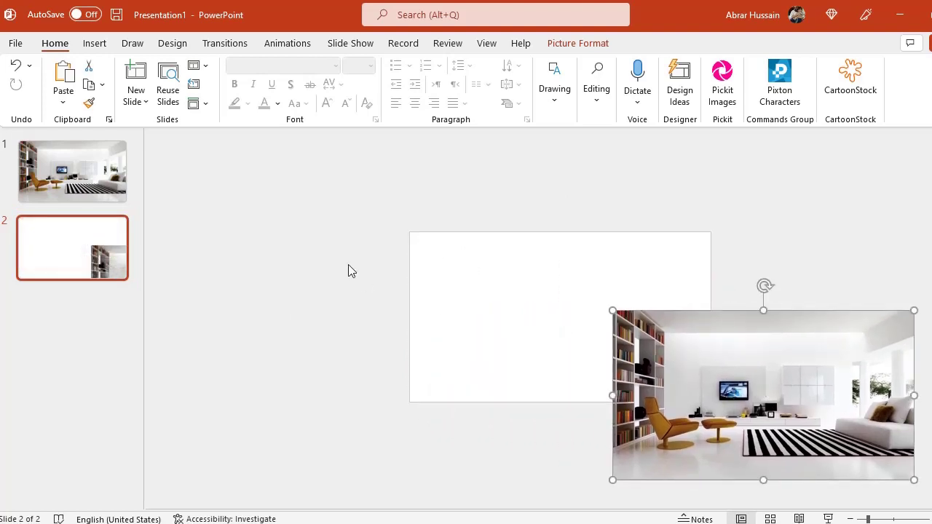
key("ctrl+z")
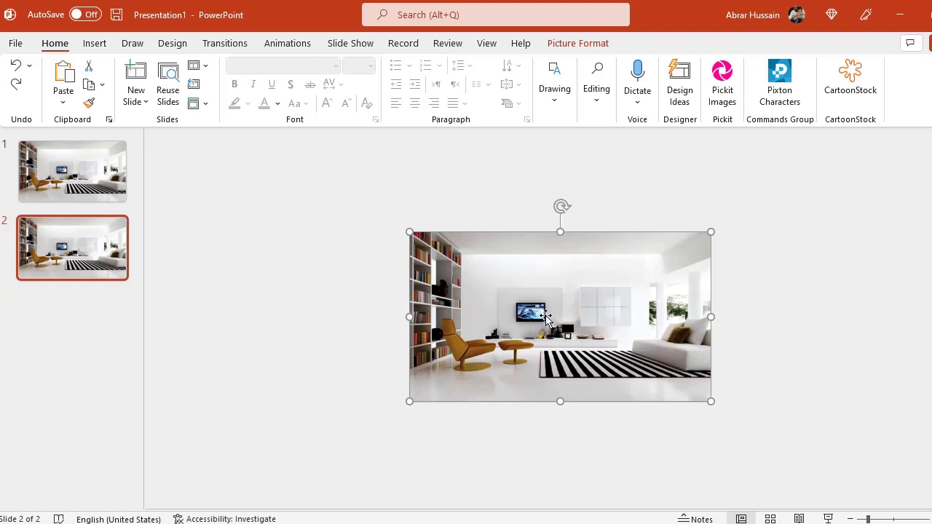
left_click_drag(712, 402, 871, 486)
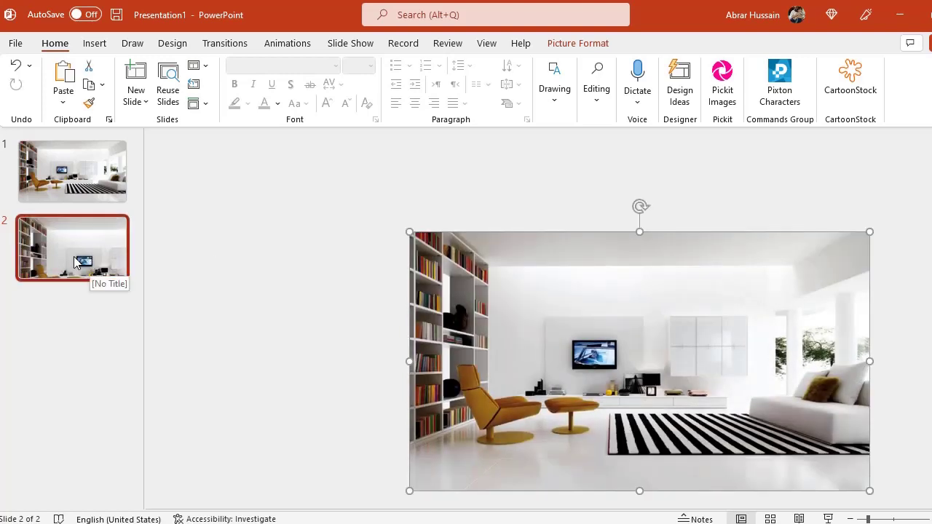
key("ctrl+z")
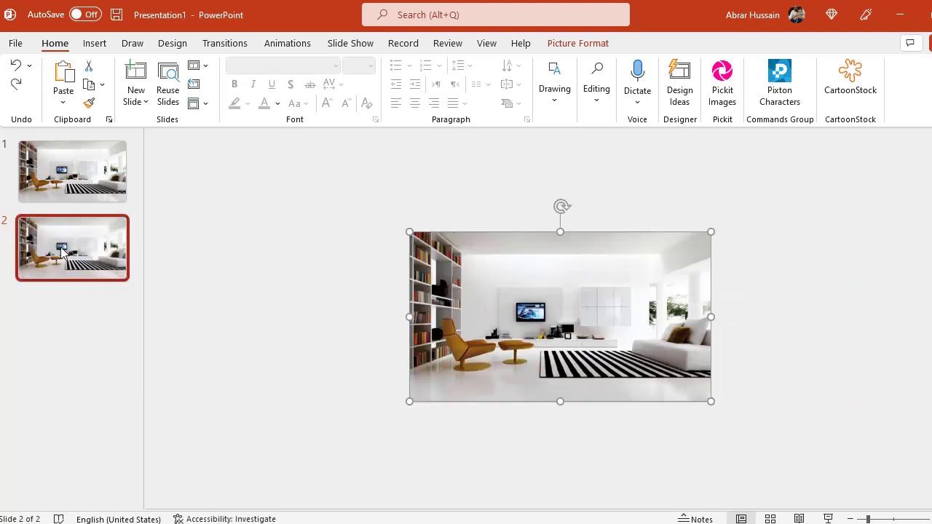
left_click_drag(705, 399, 861, 487)
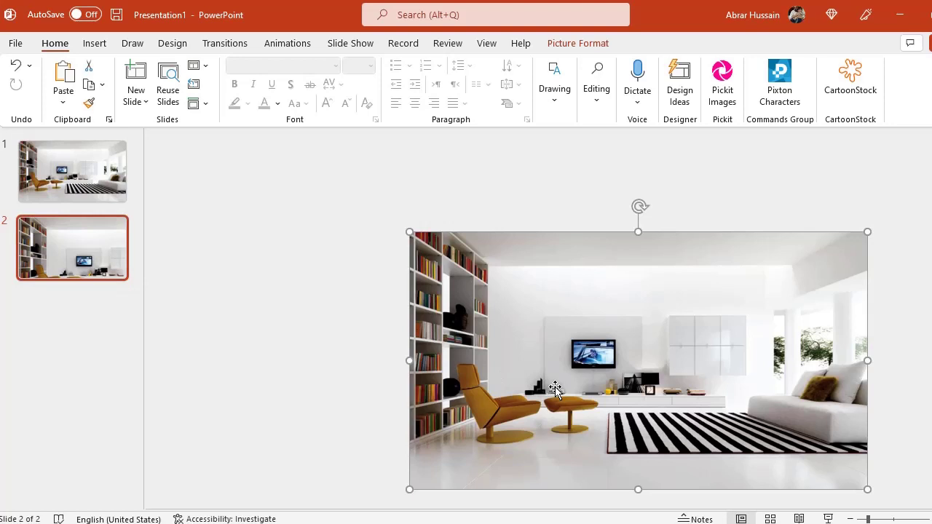
left_click_drag(554, 387, 538, 359)
left_click_drag(583, 378, 557, 342)
left_click_drag(826, 427, 909, 474)
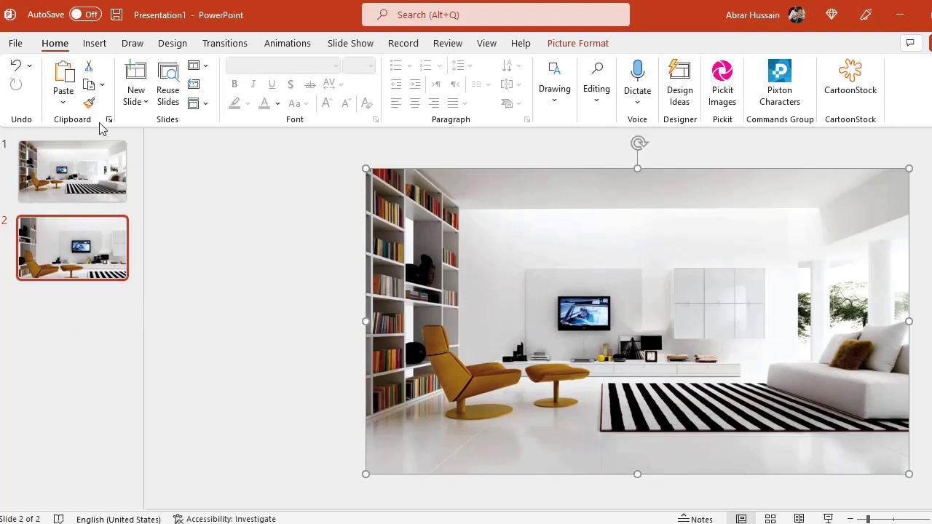
Show the Transitions options and move slide 2's enlarged photo slightly left and up.
left_click(227, 45)
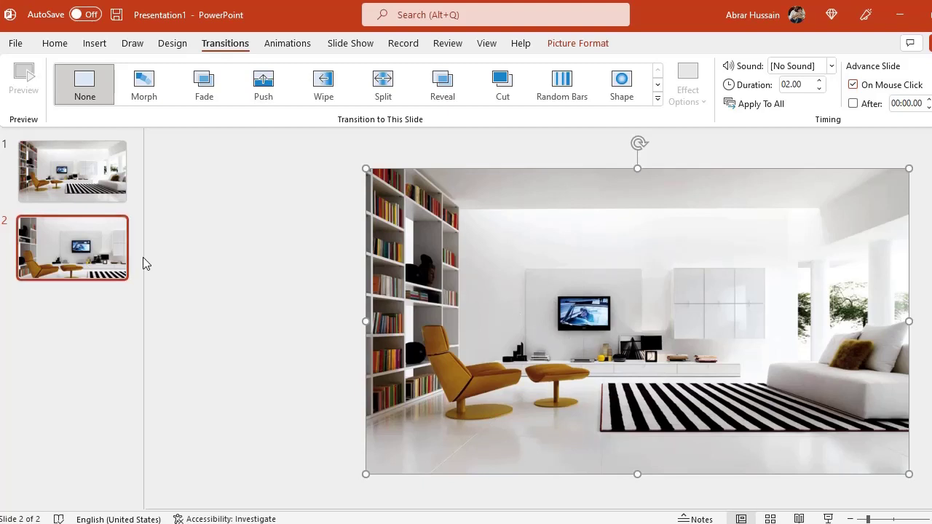
left_click(219, 257)
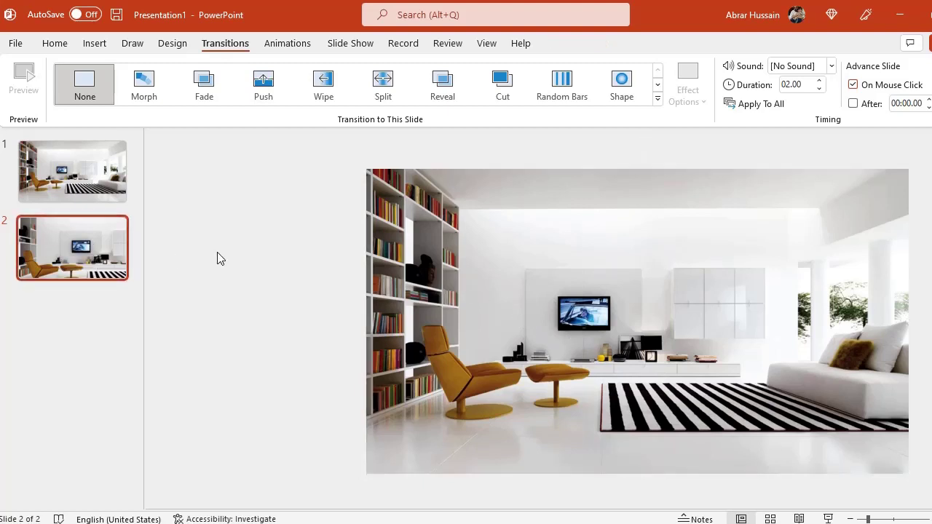
left_click(559, 297)
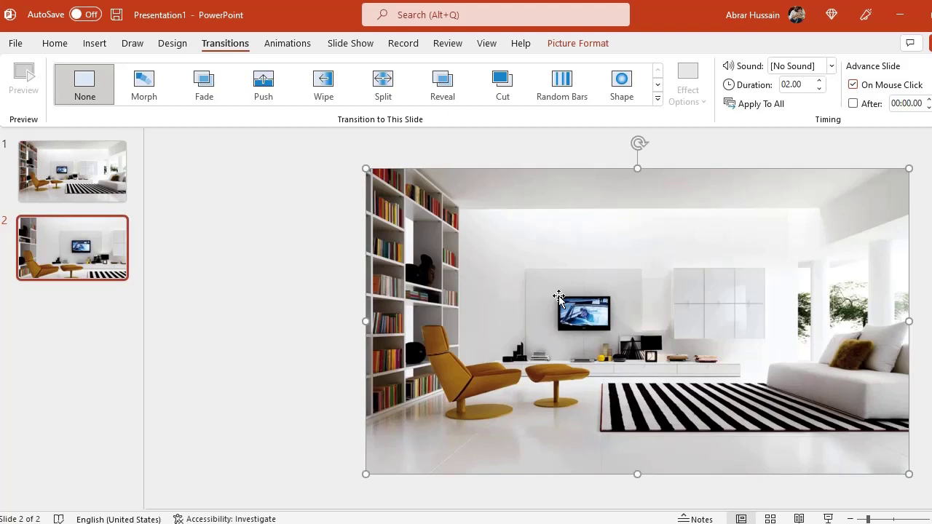
left_click_drag(557, 297, 502, 291)
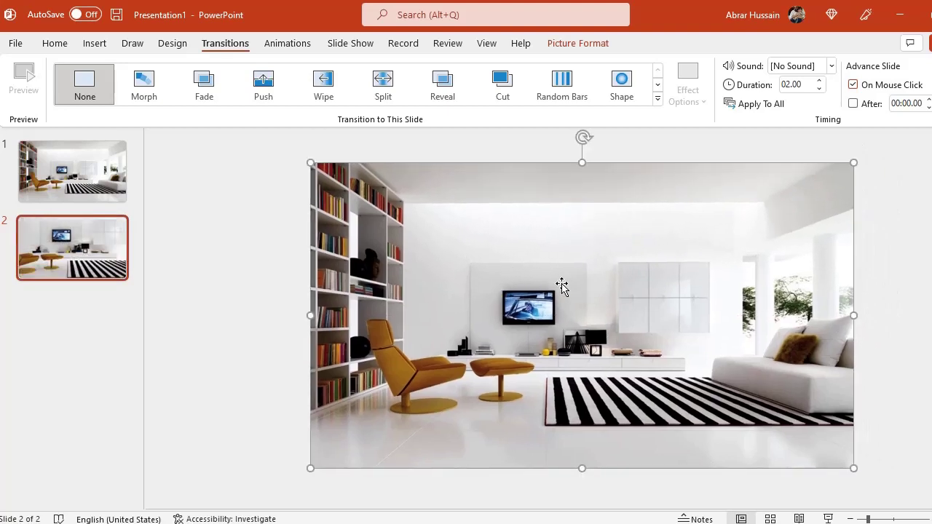
Enlarge and reposition slide 2's photo so the television sits centred and fills the slide.
left_click(851, 518)
left_click(851, 519)
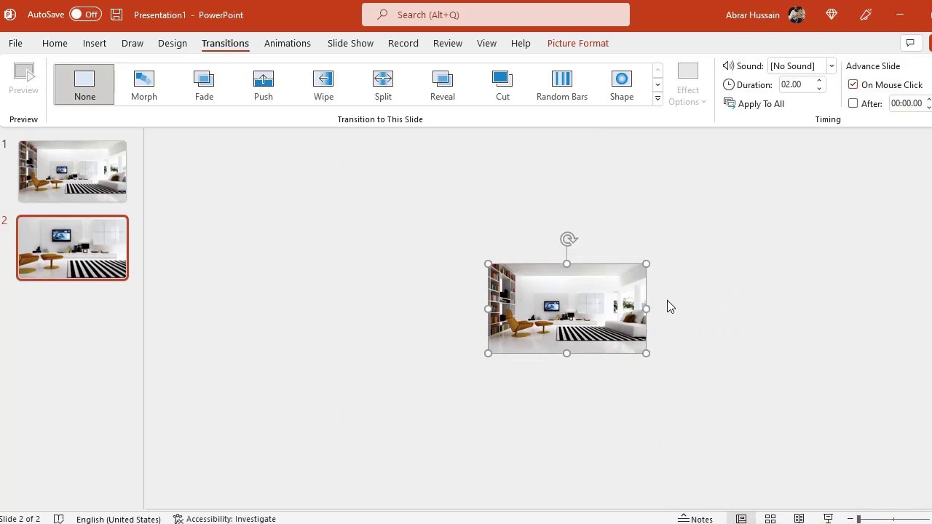
left_click_drag(646, 355, 761, 418)
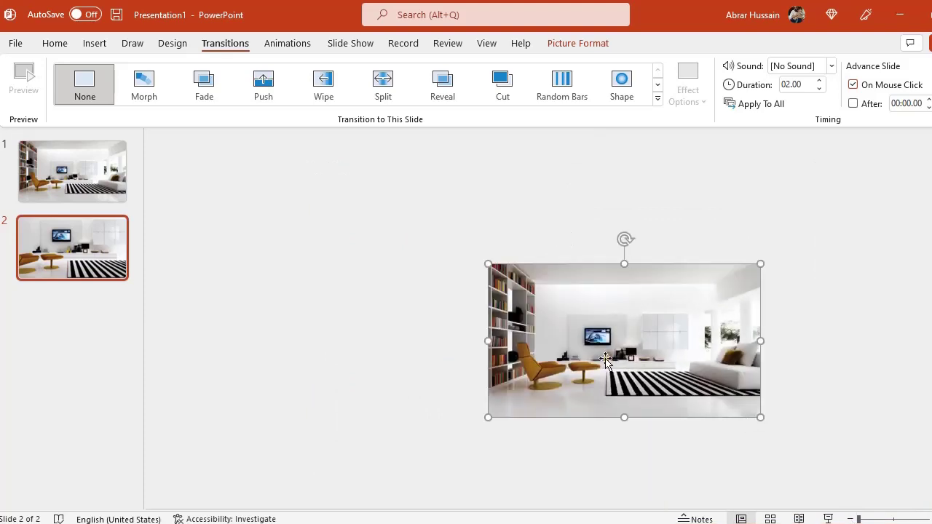
left_click_drag(606, 360, 582, 328)
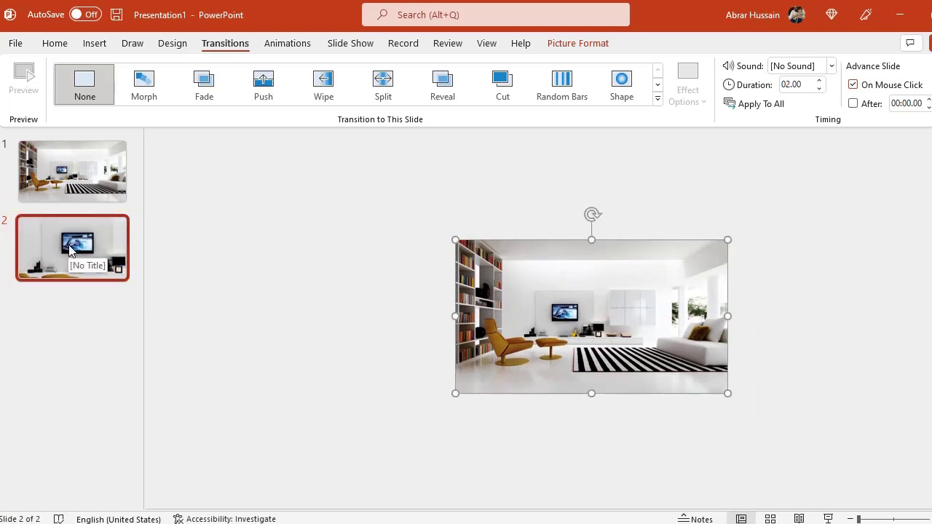
left_click_drag(727, 394, 746, 421)
mouse_move(619, 355)
left_mouse_down()
mouse_move(597, 344)
mouse_move(614, 353)
left_mouse_up()
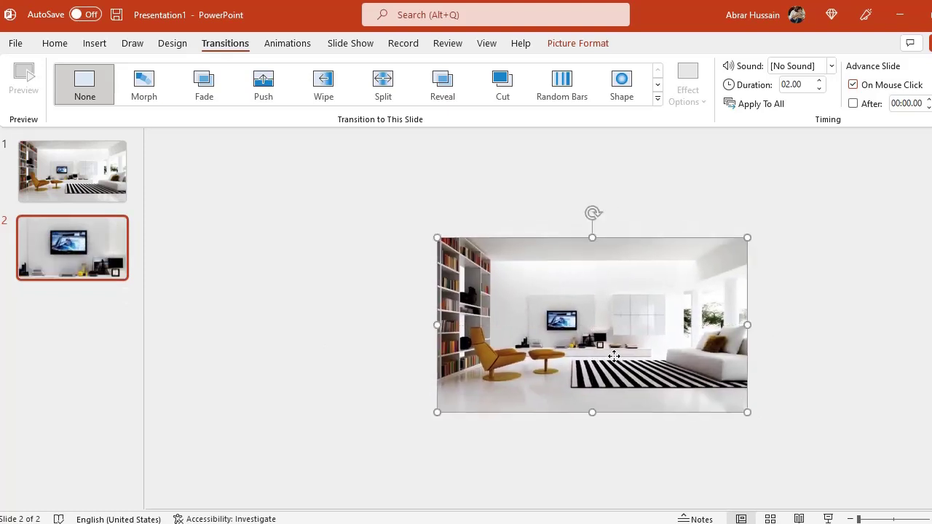
left_click(614, 354)
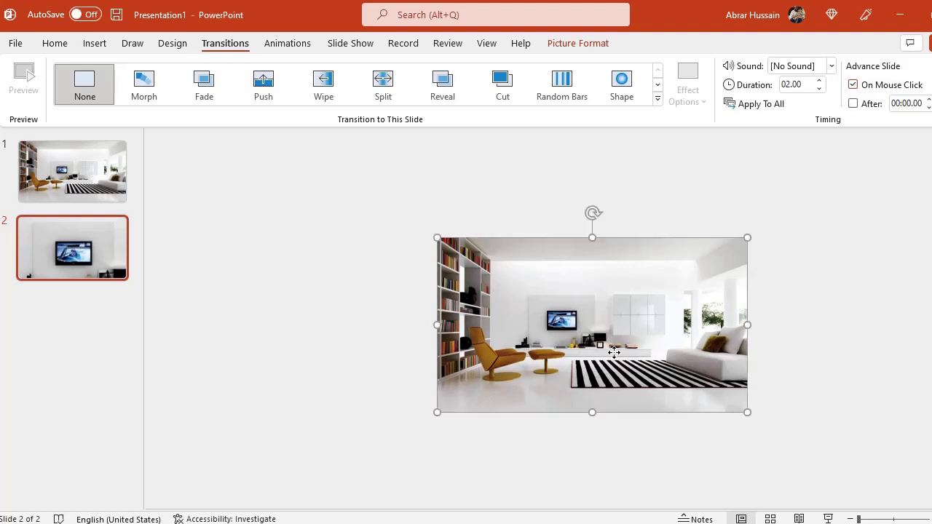
left_click(88, 249)
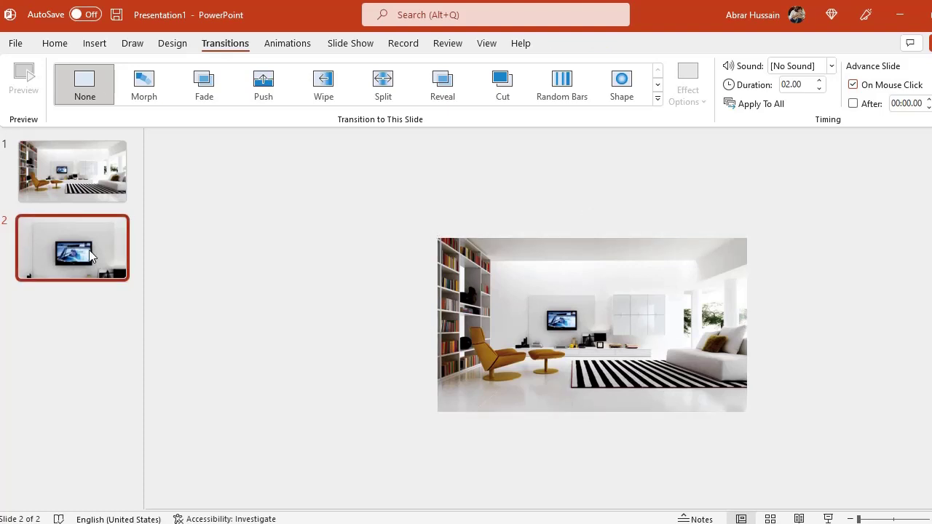
Duplicate slide 2, then resize and position slide 3's photo on the white sofa and striped rug.
key("ctrl+d")
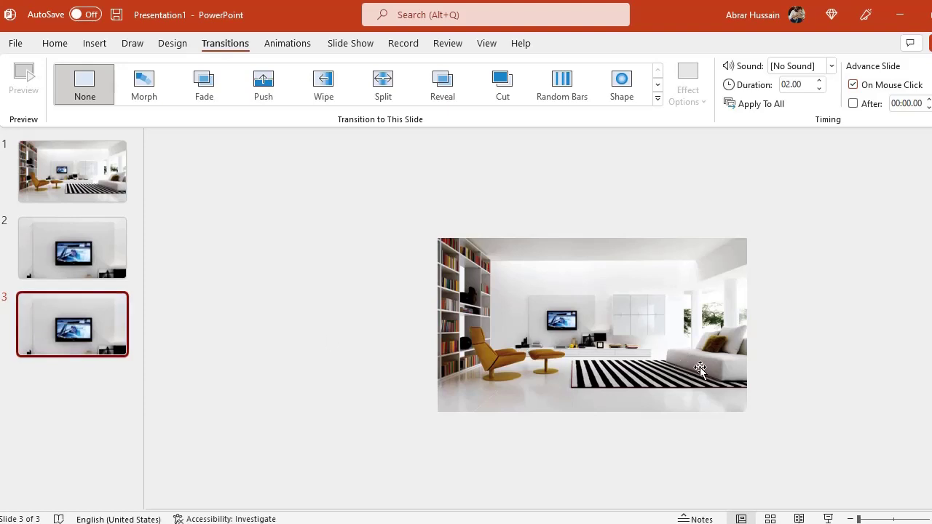
left_click_drag(701, 365, 559, 336)
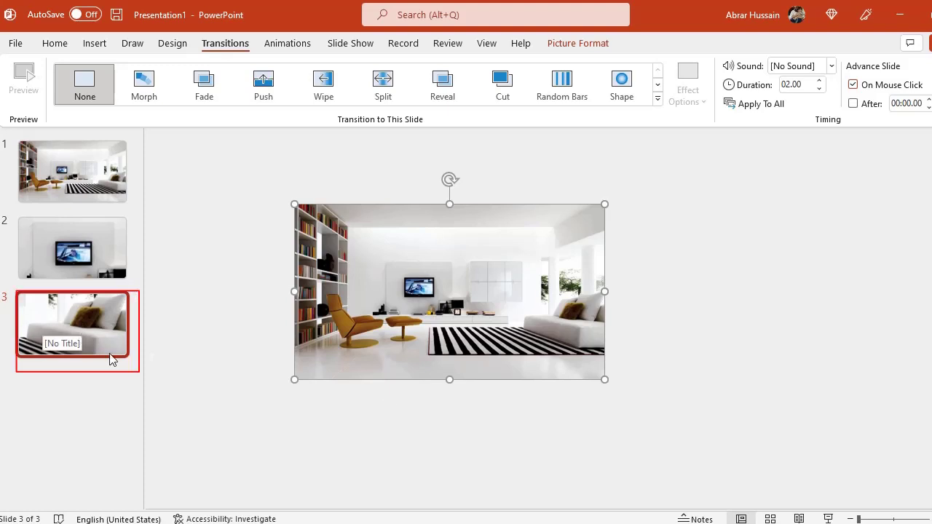
left_click_drag(599, 379, 563, 323)
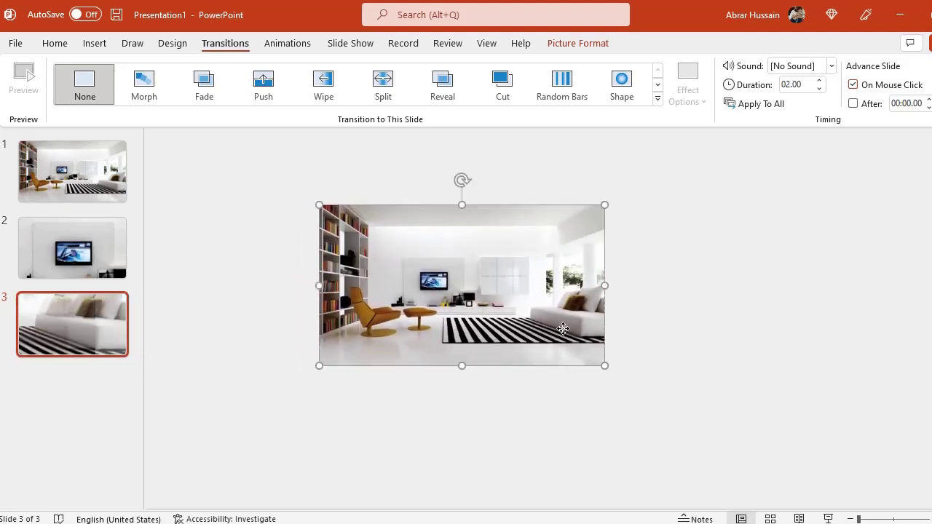
left_click_drag(606, 364, 581, 347)
left_click_drag(540, 318, 568, 325)
left_click_drag(605, 212, 589, 219)
left_click_drag(529, 308, 541, 308)
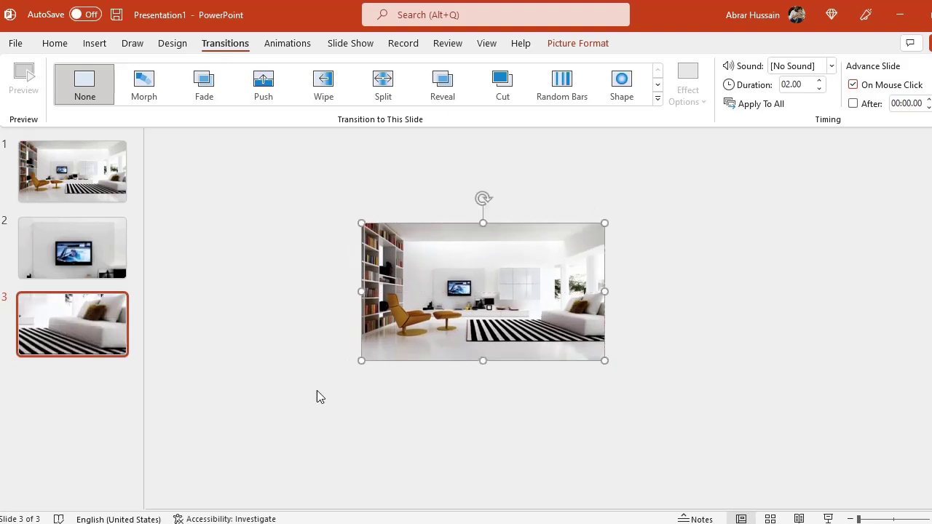
left_click(85, 327)
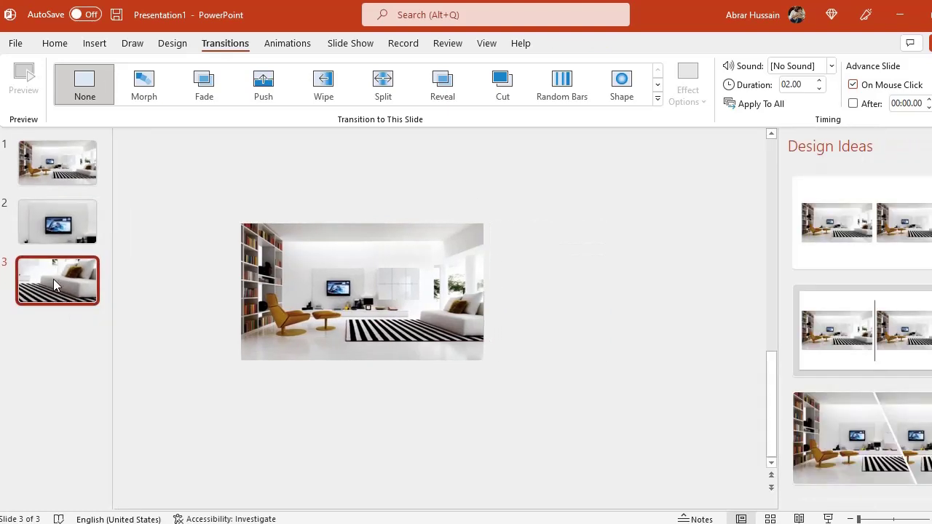
Create slide 4 framed on the orange lounge chair and bookshelves, then duplicate it as slide 5.
key("ctrl+d")
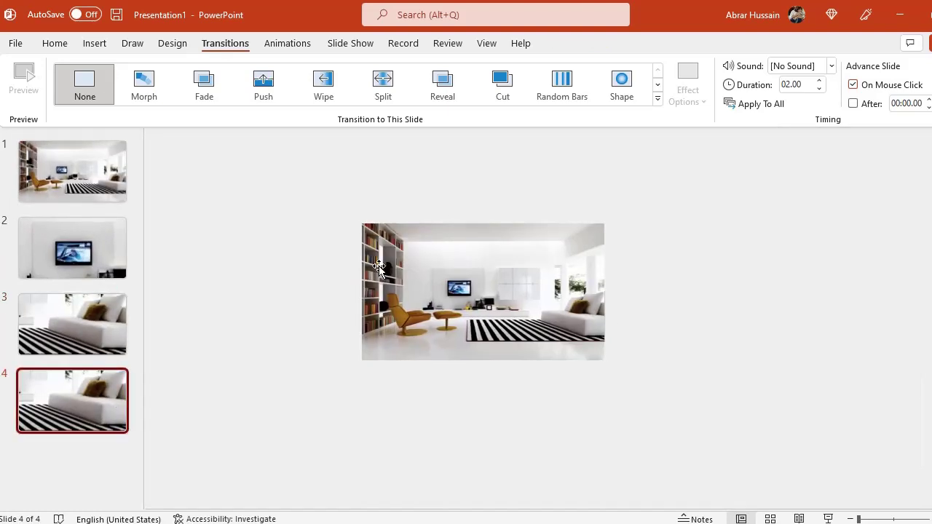
left_click(417, 309)
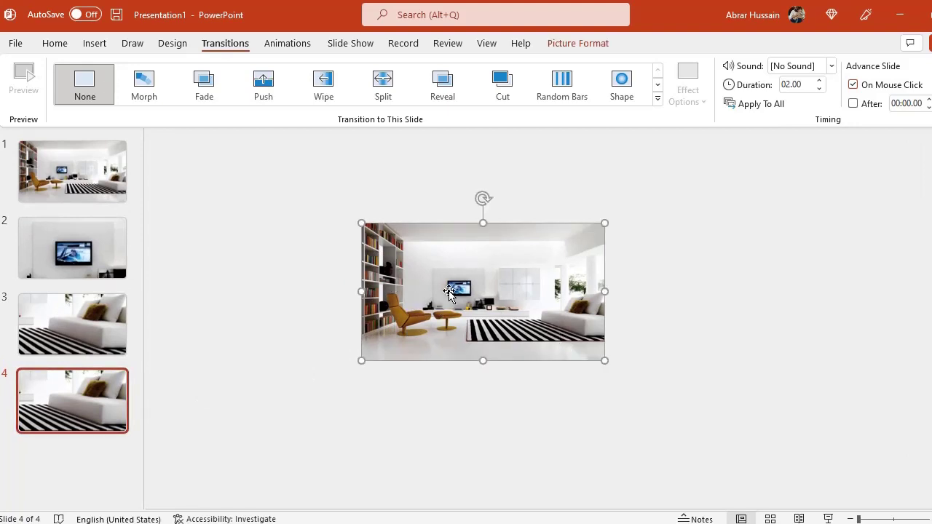
left_click_drag(449, 292, 581, 298)
left_click(548, 320)
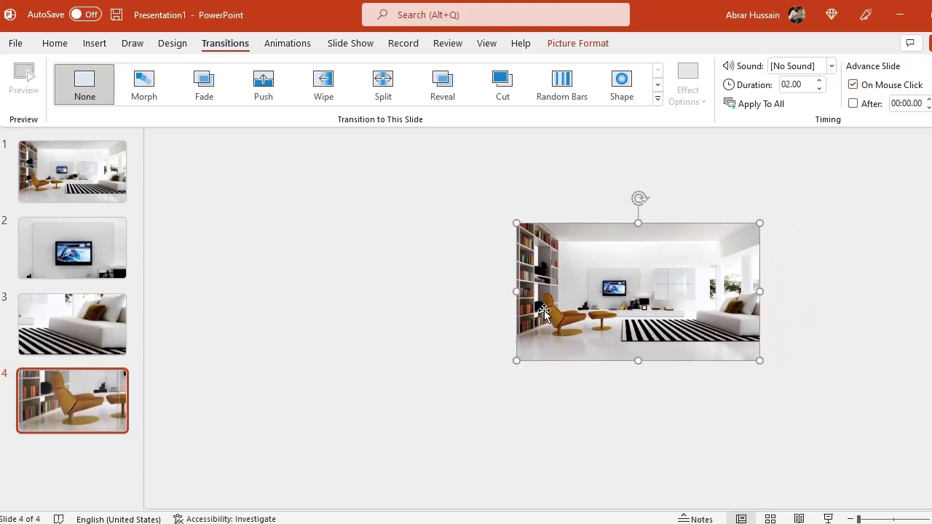
left_click(70, 400)
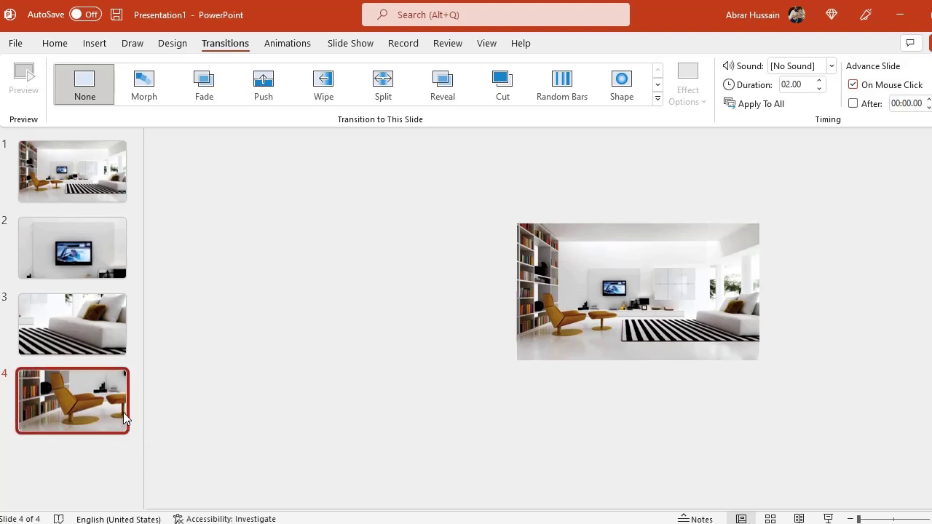
key("ctrl+d")
Frame slide 5's photo on the bookshelf corner, then duplicate the full-room slide 1.
left_click_drag(571, 280, 689, 284)
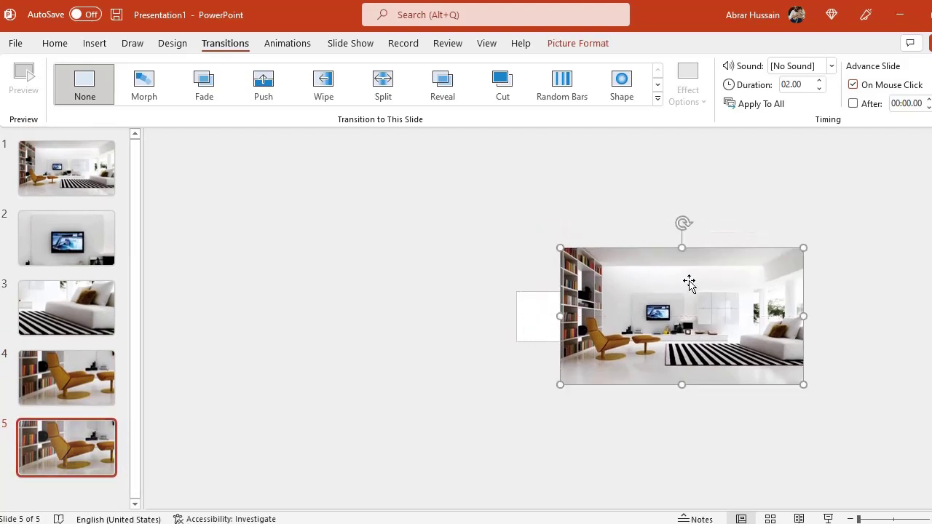
left_click_drag(560, 248, 633, 288)
left_click_drag(656, 324, 544, 325)
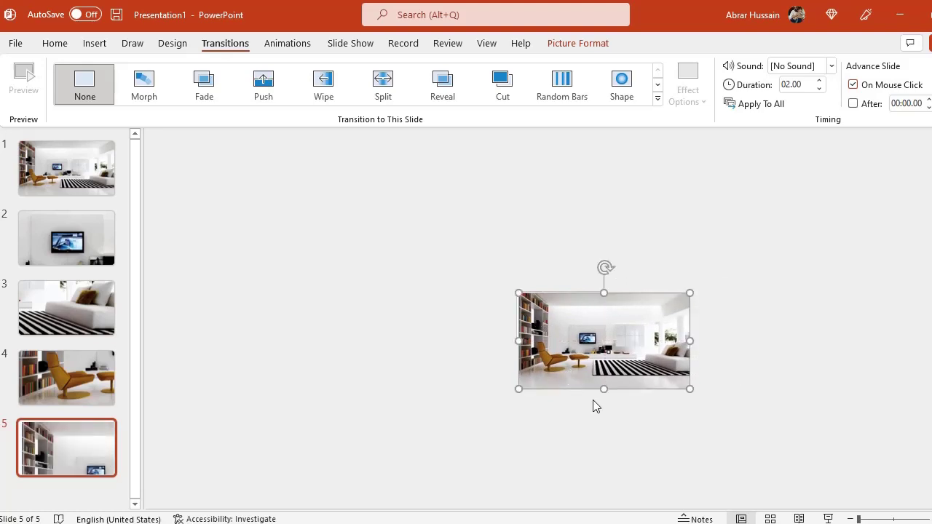
left_click_drag(688, 391, 724, 405)
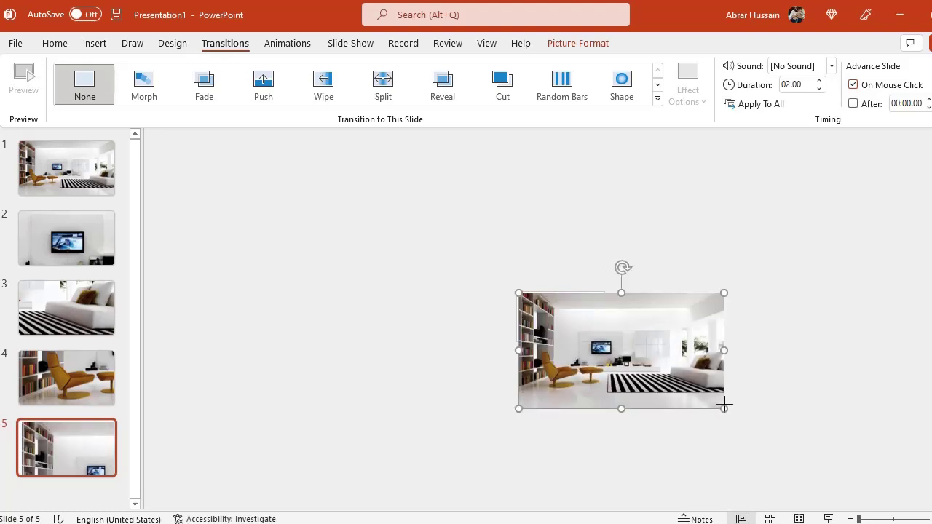
left_click(49, 169)
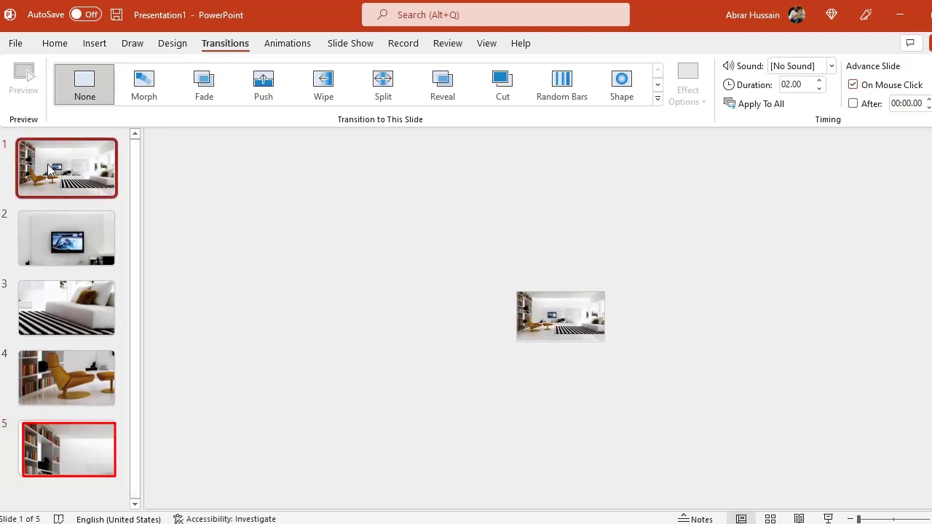
key("ctrl+d")
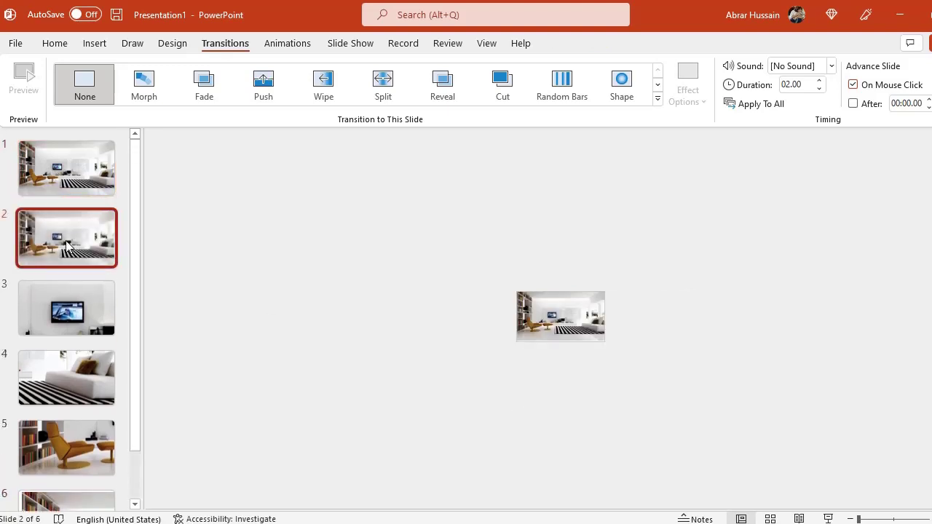